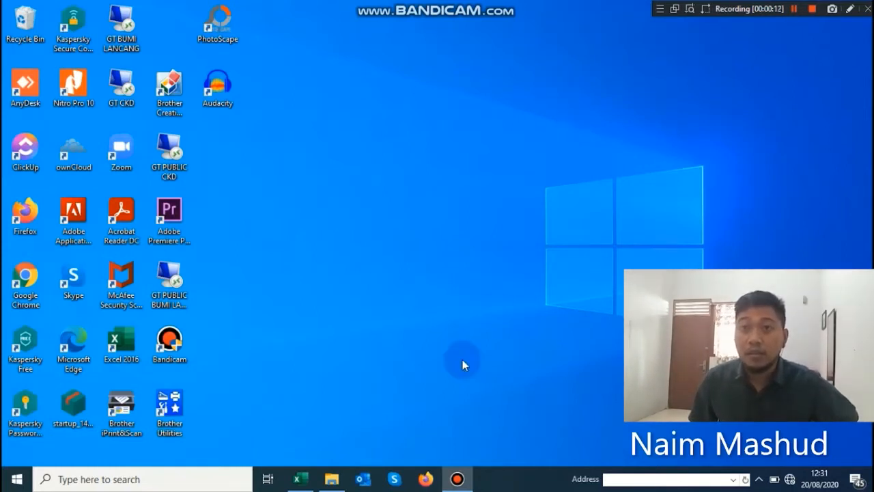
- In the Excel workbook, number the supplier rows 1 to 7 in D4:D10 and narrow column D
{"action": "left_click", "coordinate": [297, 479]}
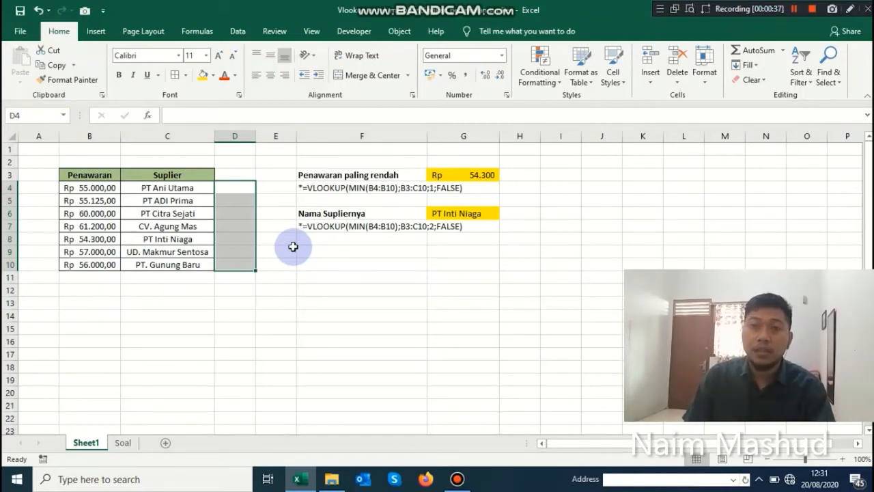
{"action": "left_click", "coordinate": [230, 187]}
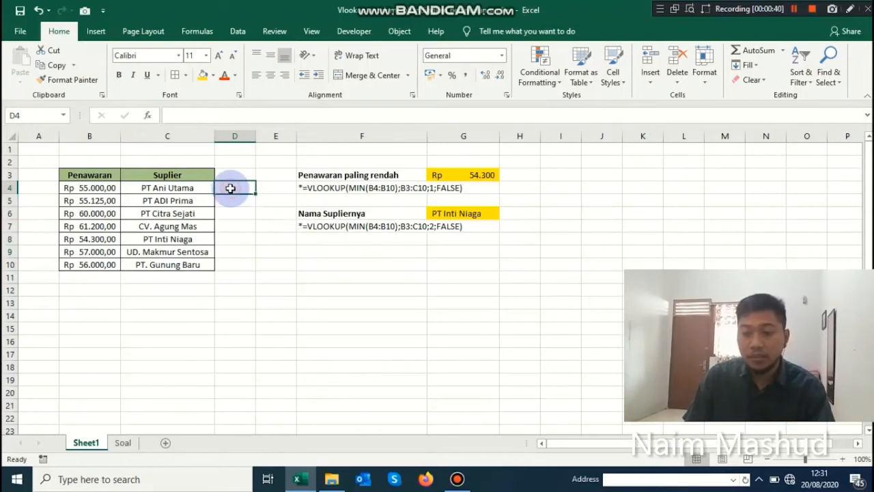
{"action": "type", "text": "1"}
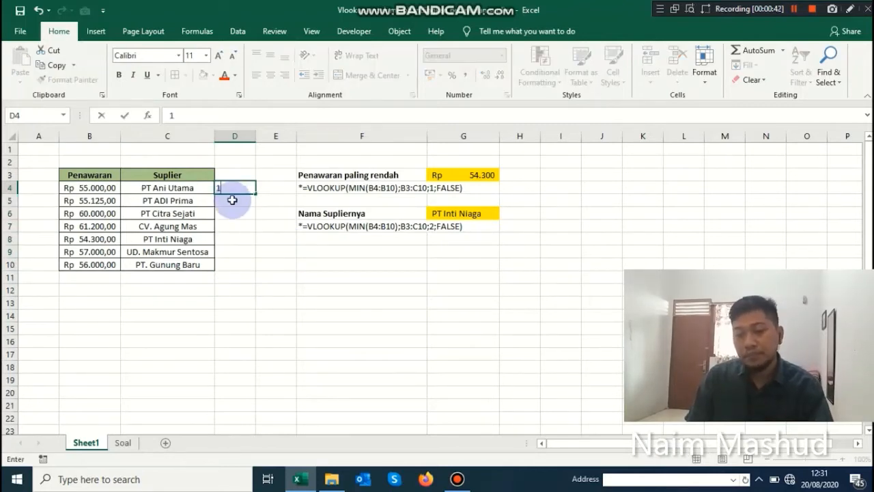
{"action": "key", "text": "Return"}
{"action": "type", "text": "2"}
{"action": "left_click_drag", "start_coordinate": [249, 184], "coordinate": [254, 271]}
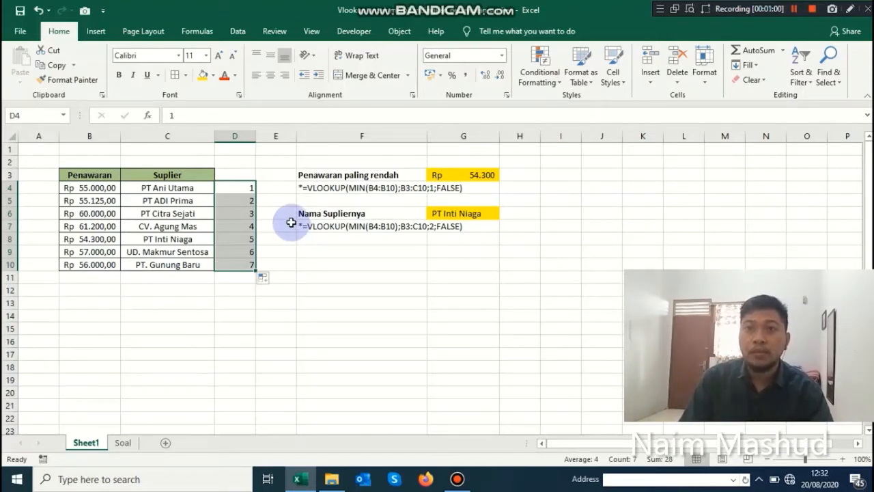
{"action": "left_click_drag", "start_coordinate": [253, 140], "coordinate": [240, 144]}
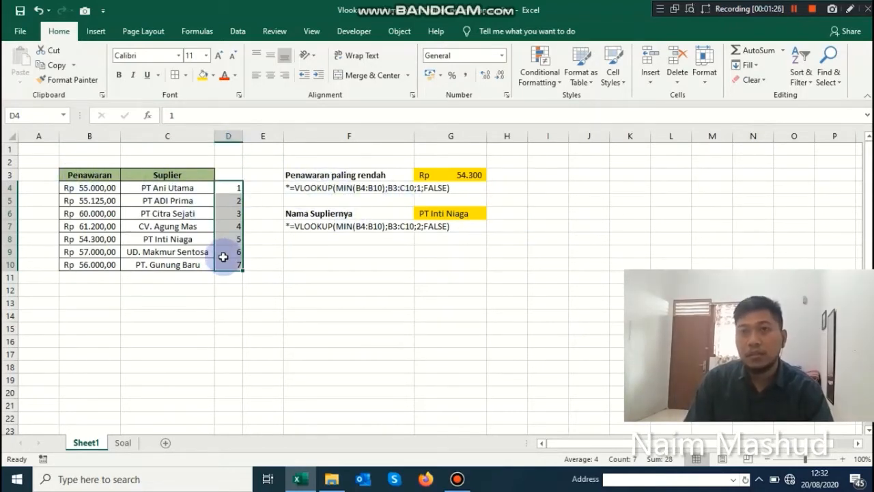
- Review the Penawaran values in B4:B10 and the lowest-bid and supplier-name formulas in G3 and G6
{"action": "left_click_drag", "start_coordinate": [100, 187], "coordinate": [100, 264]}
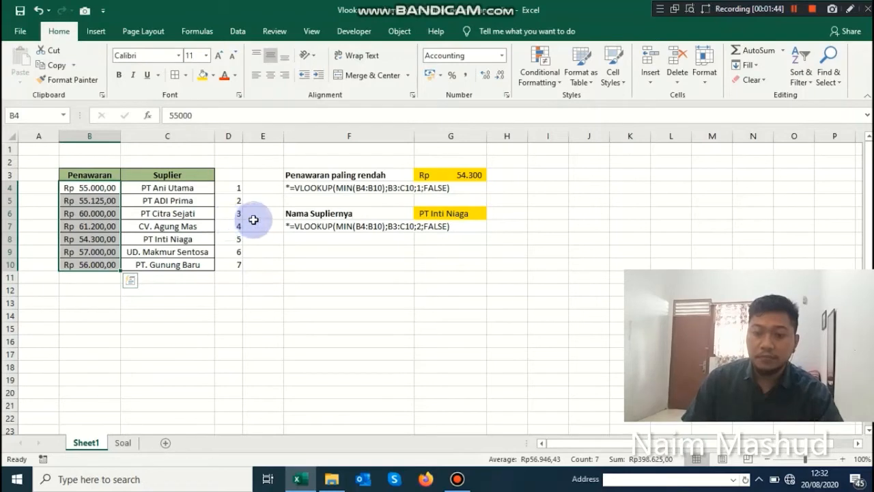
{"action": "left_click", "coordinate": [248, 213]}
{"action": "left_click", "coordinate": [337, 178]}
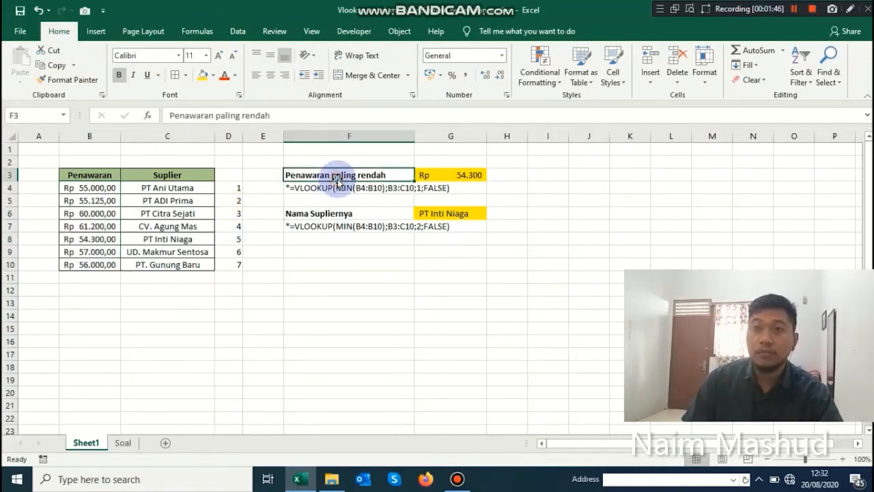
{"action": "left_click", "coordinate": [459, 177]}
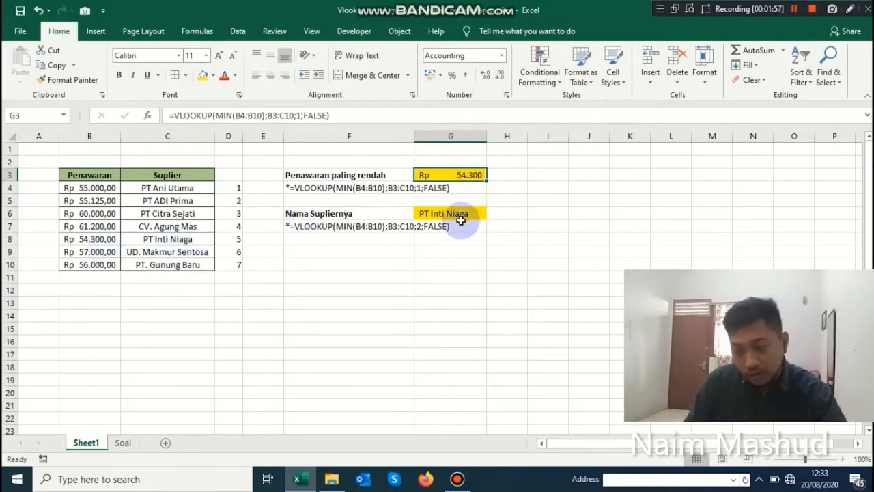
{"action": "left_click", "coordinate": [334, 215]}
{"action": "left_click", "coordinate": [456, 214]}
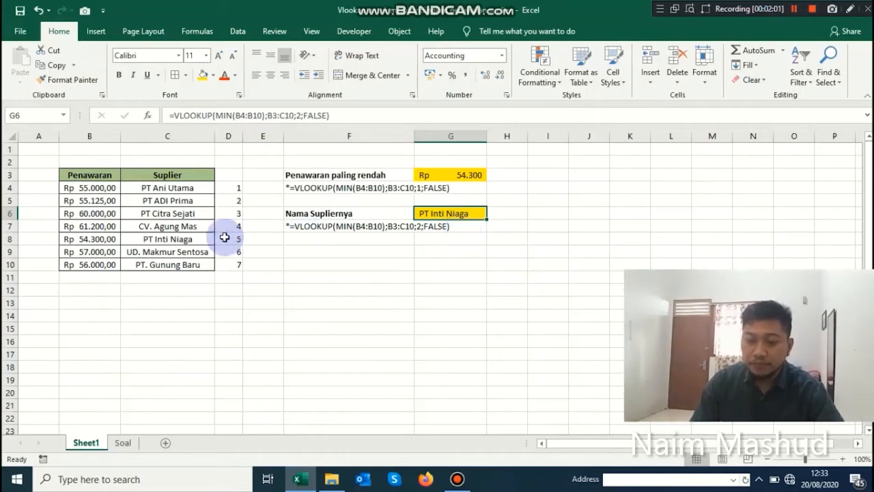
- Highlight the PT Inti Niaga offer in B8:C8 with the gold fill
{"action": "left_click", "coordinate": [178, 239]}
{"action": "left_click_drag", "start_coordinate": [116, 239], "coordinate": [139, 239]}
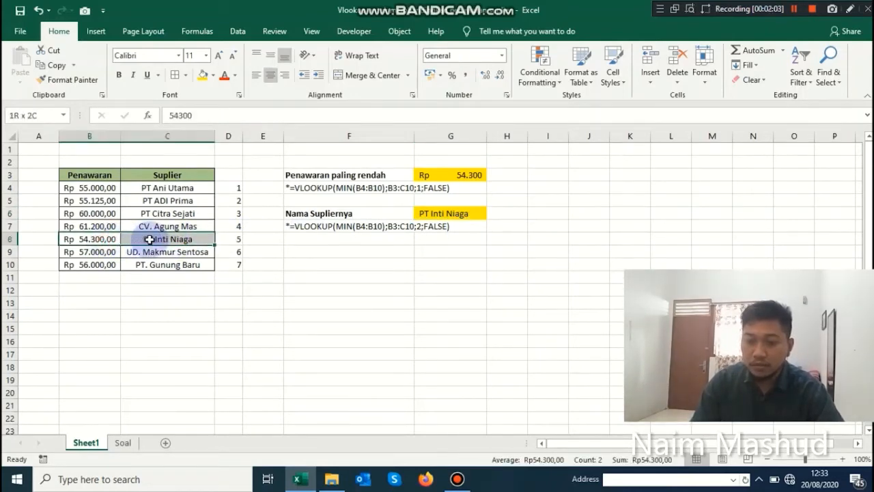
{"action": "left_click", "coordinate": [204, 76]}
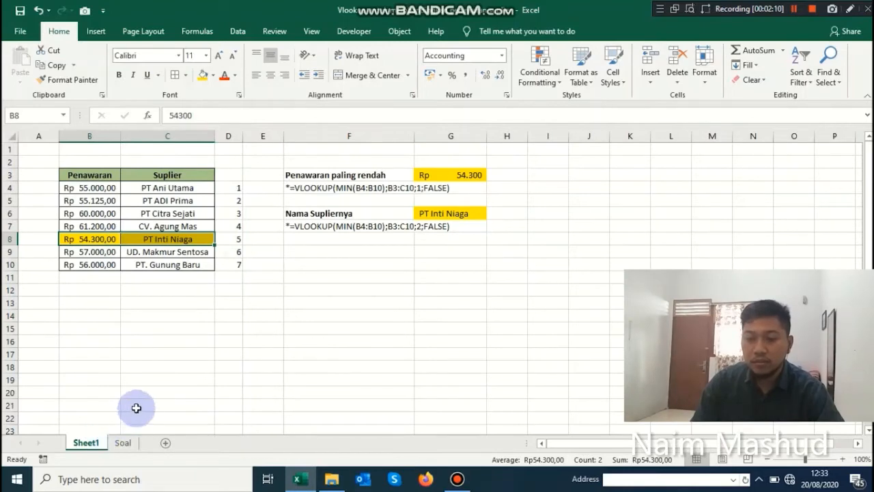
- On the Soal sheet, enter 1 in E3 and 2 in E7, and centre E3:E7 horizontally
{"action": "left_click", "coordinate": [126, 446]}
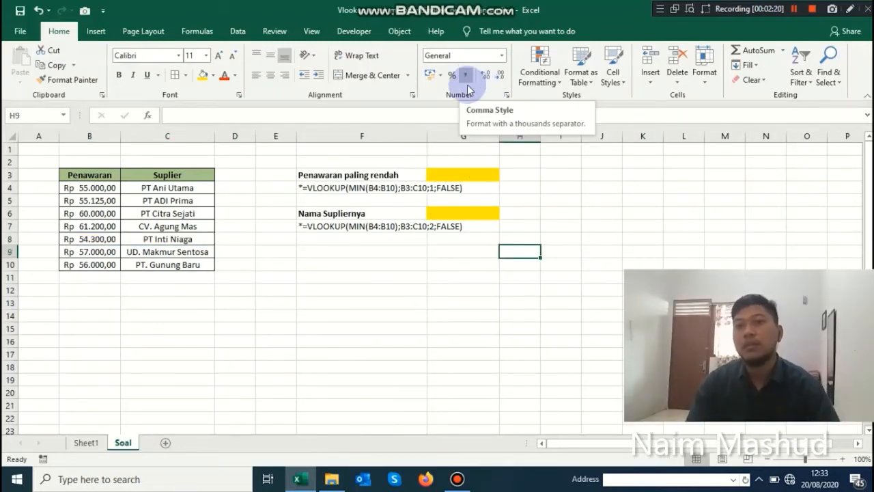
{"action": "left_click", "coordinate": [330, 177]}
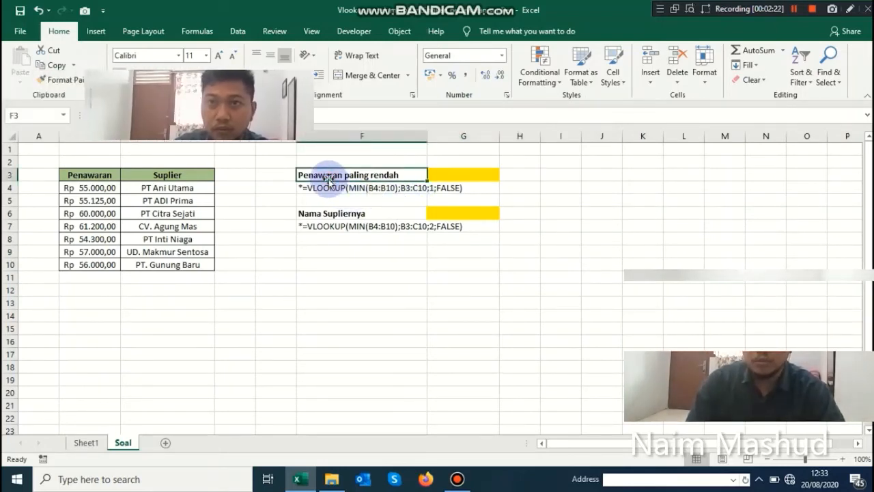
{"action": "left_click", "coordinate": [285, 179]}
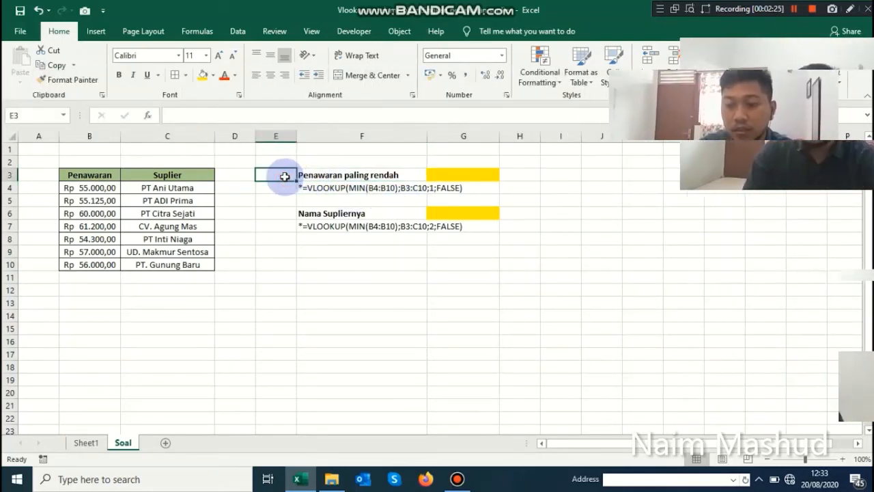
{"action": "type", "text": "1"}
{"action": "left_click", "coordinate": [288, 226]}
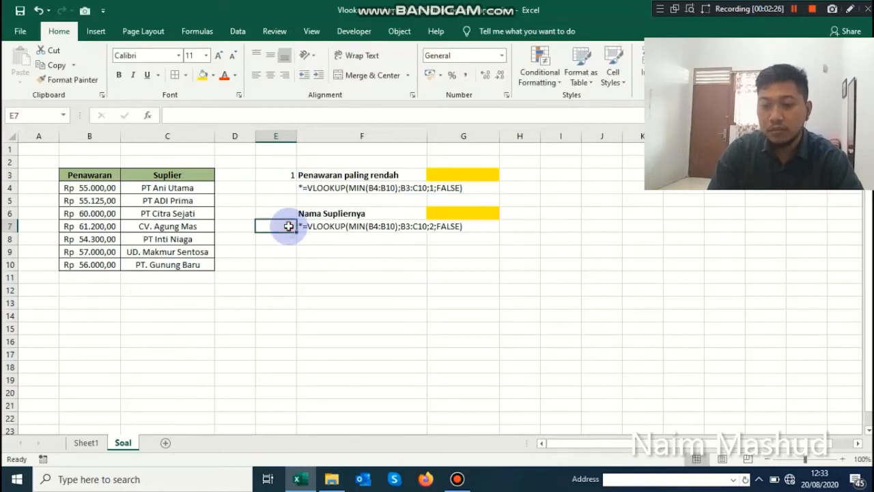
{"action": "type", "text": "2"}
{"action": "left_click", "coordinate": [285, 249]}
{"action": "left_click_drag", "start_coordinate": [279, 176], "coordinate": [279, 226]}
{"action": "left_click", "coordinate": [271, 74]}
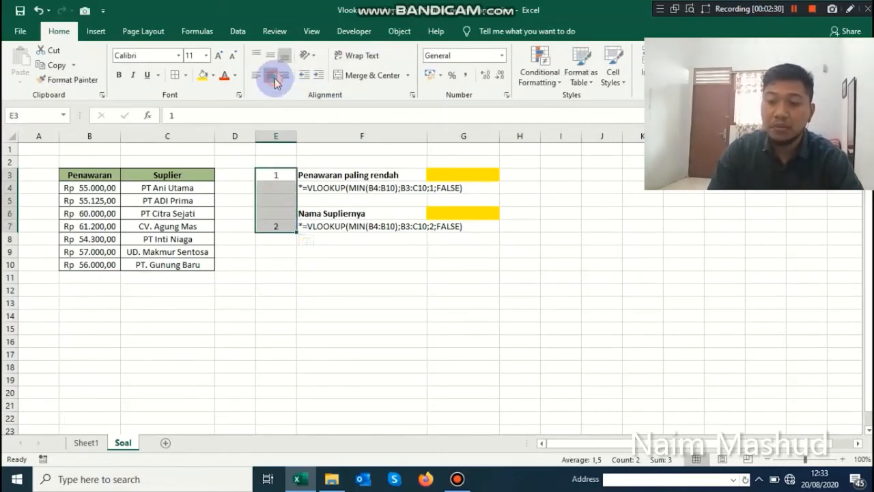
- Start a VLOOKUP formula in G3 with MIN(B4:B10) as its lookup value
{"action": "left_click", "coordinate": [325, 178]}
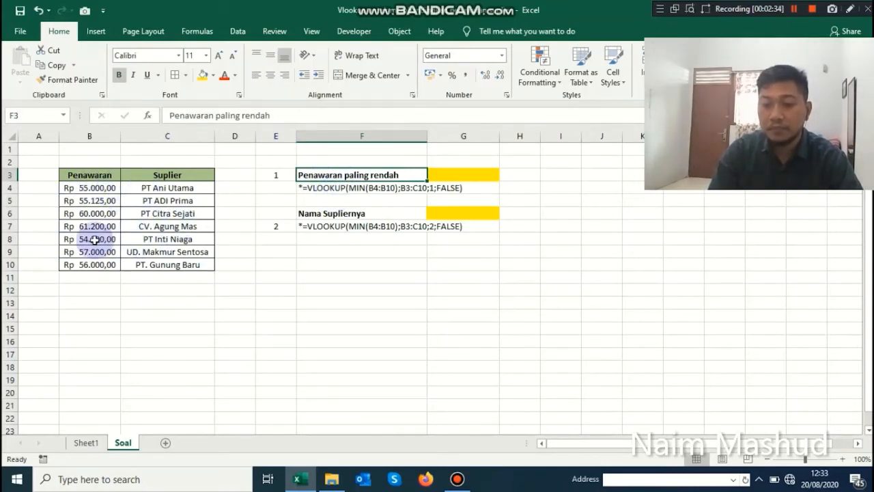
{"action": "left_click", "coordinate": [452, 174]}
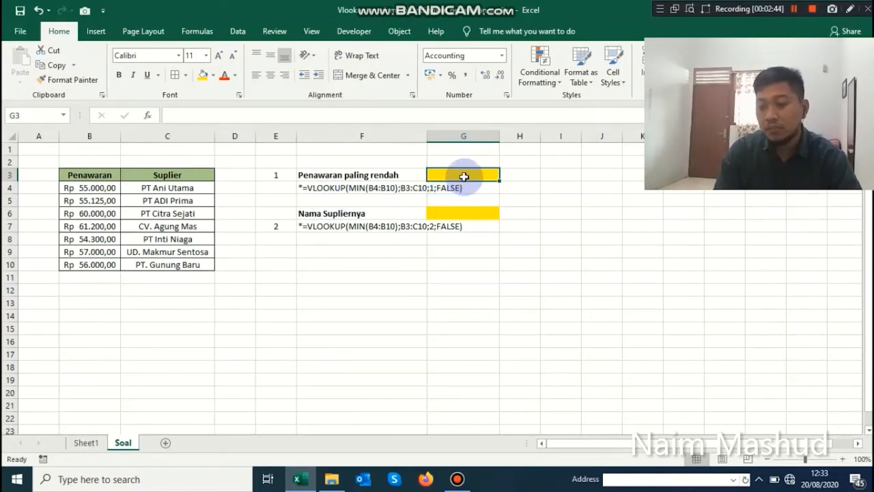
{"action": "type", "text": "=vlo"}
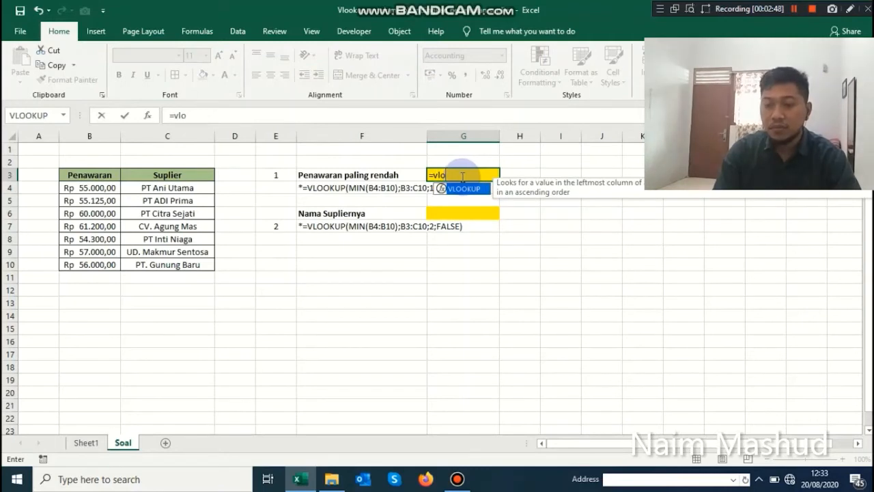
{"action": "double_click", "coordinate": [458, 188]}
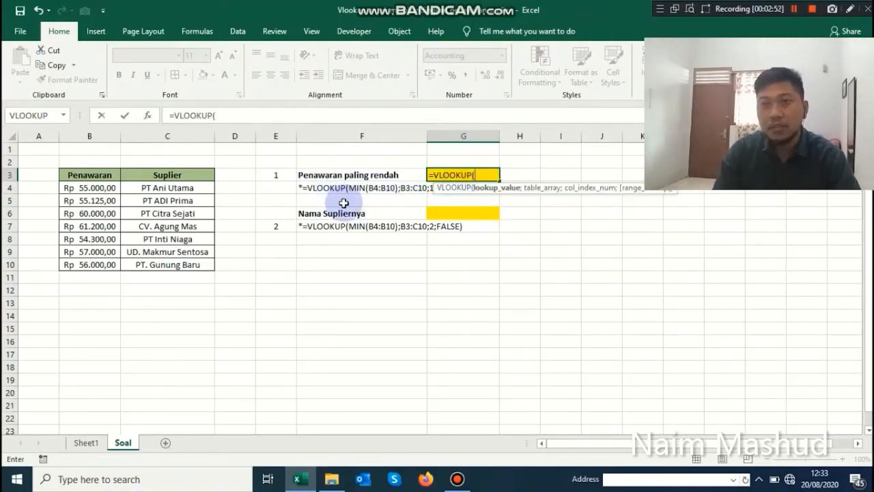
{"action": "type", "text": "min"}
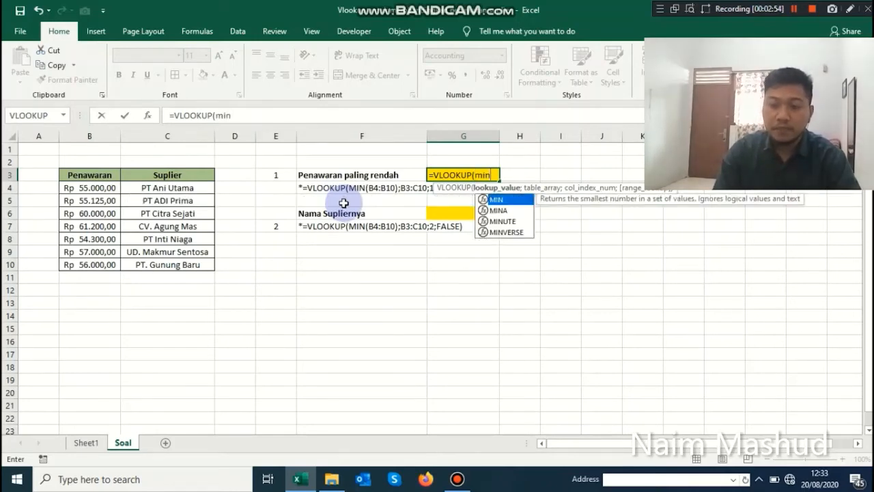
{"action": "double_click", "coordinate": [503, 198]}
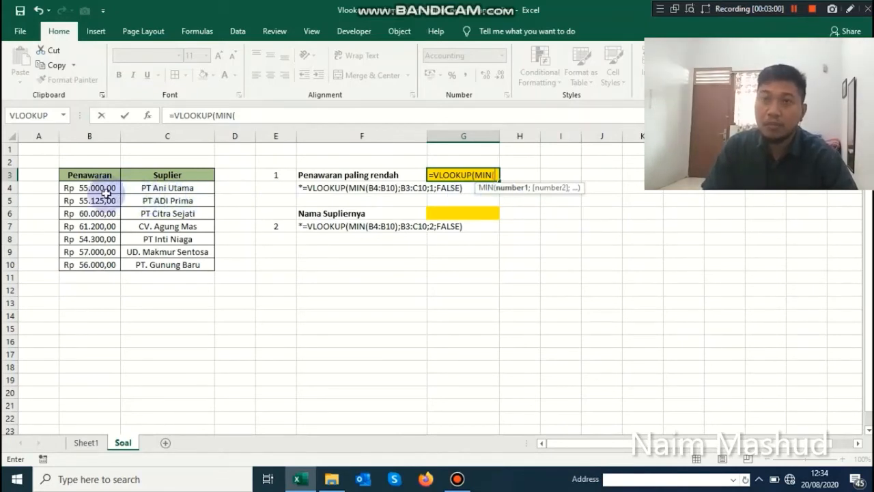
{"action": "left_click_drag", "start_coordinate": [92, 190], "coordinate": [91, 264]}
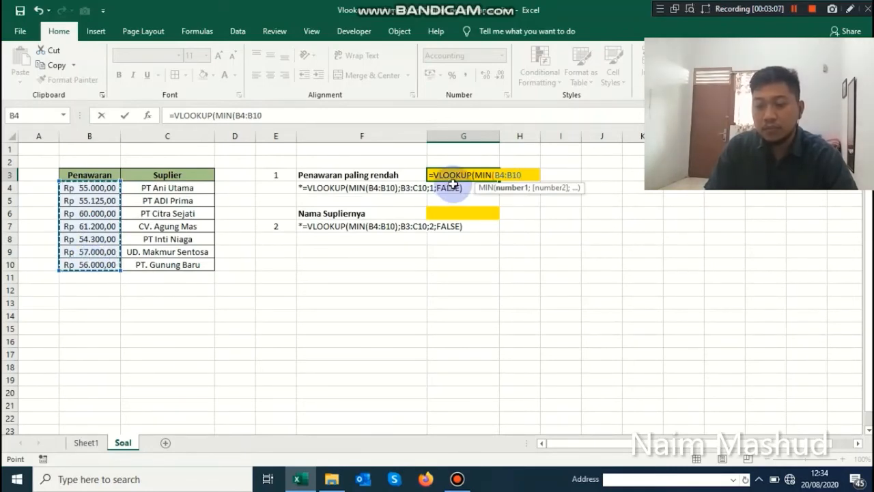
{"action": "type", "text": ");"}
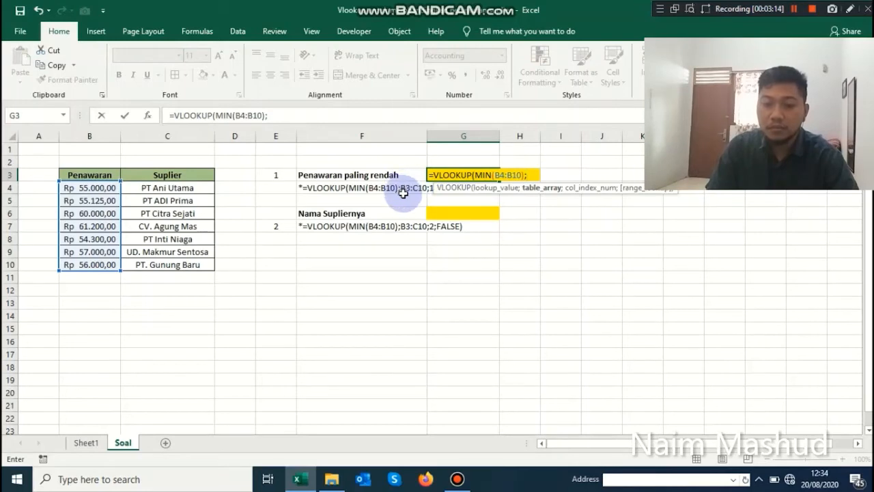
- Complete the G3 VLOOKUP with table range B3:C10, column index 1 and FALSE for an exact match
{"action": "left_click", "coordinate": [79, 176]}
{"action": "left_click_drag", "start_coordinate": [79, 176], "coordinate": [158, 265]}
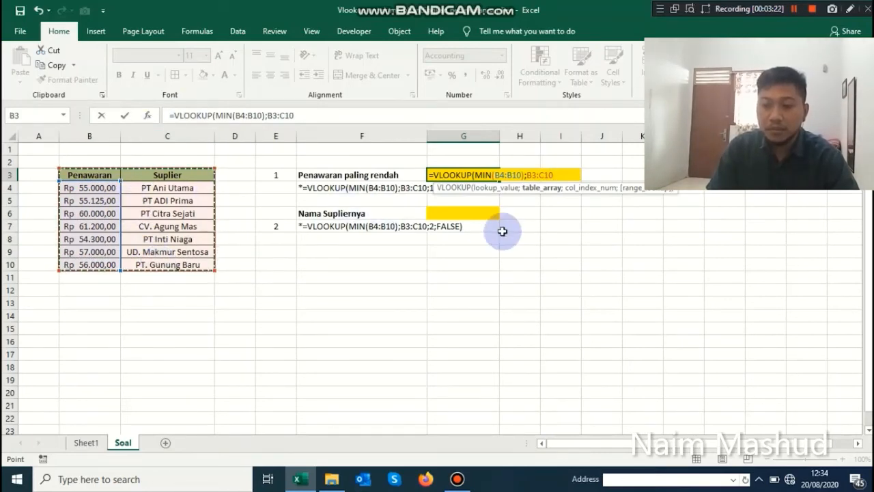
{"action": "type", "text": ";"}
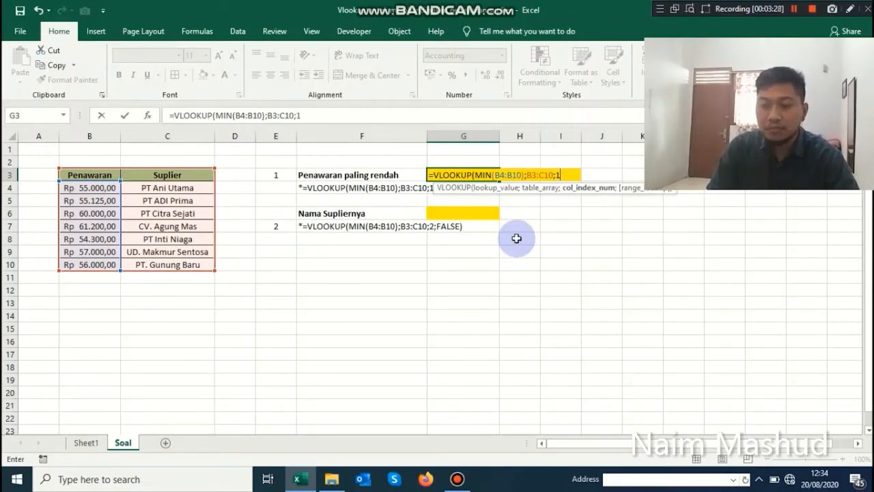
{"action": "type", "text": "1;"}
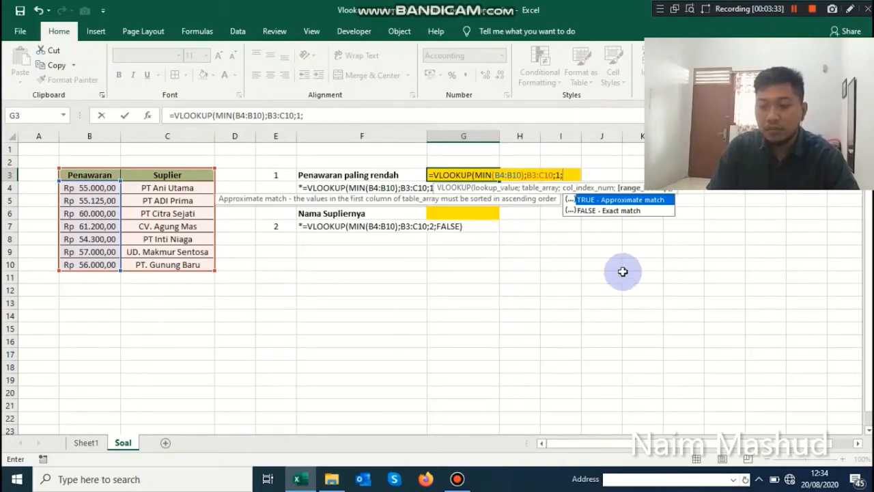
{"action": "double_click", "coordinate": [592, 211]}
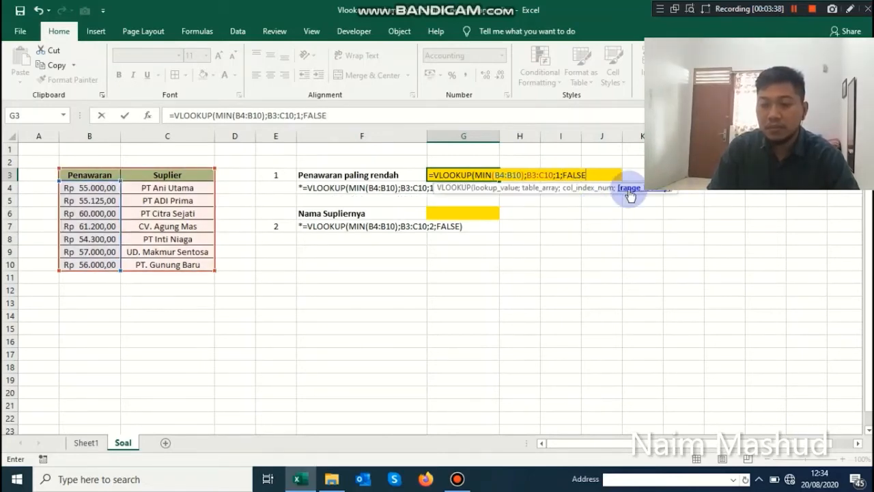
{"action": "type", "text": ")"}
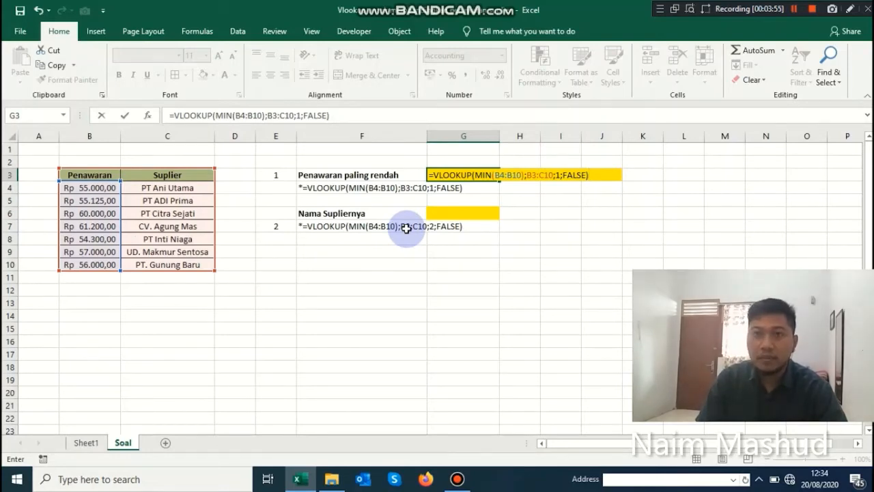
{"action": "key", "text": "Return"}
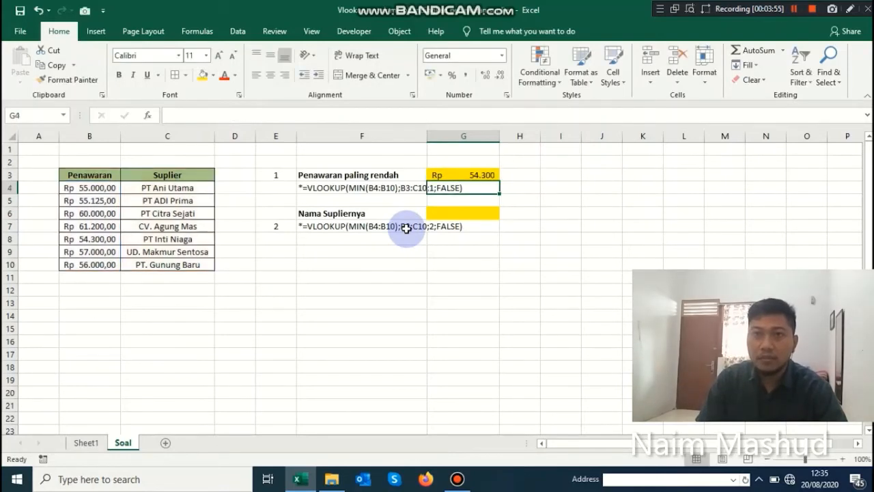
- Highlight the lowest offer in cell B8 with the gold fill to match the G3 result
{"action": "left_click", "coordinate": [475, 175]}
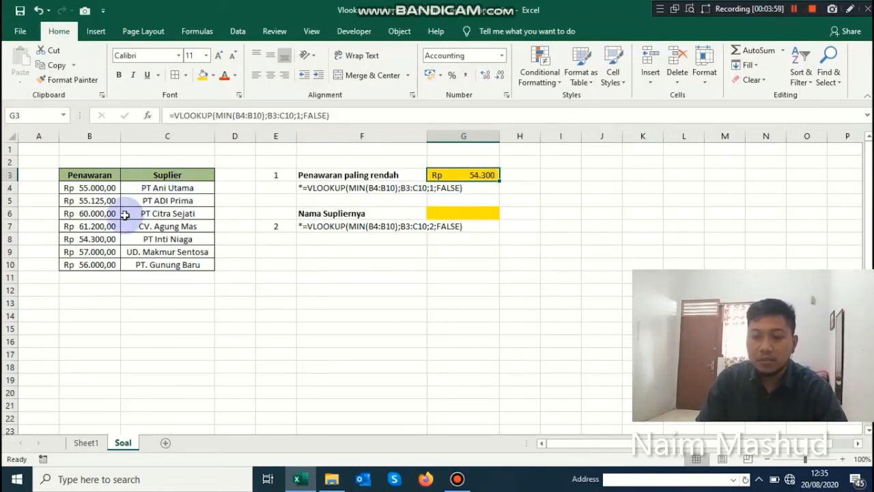
{"action": "left_click", "coordinate": [94, 242]}
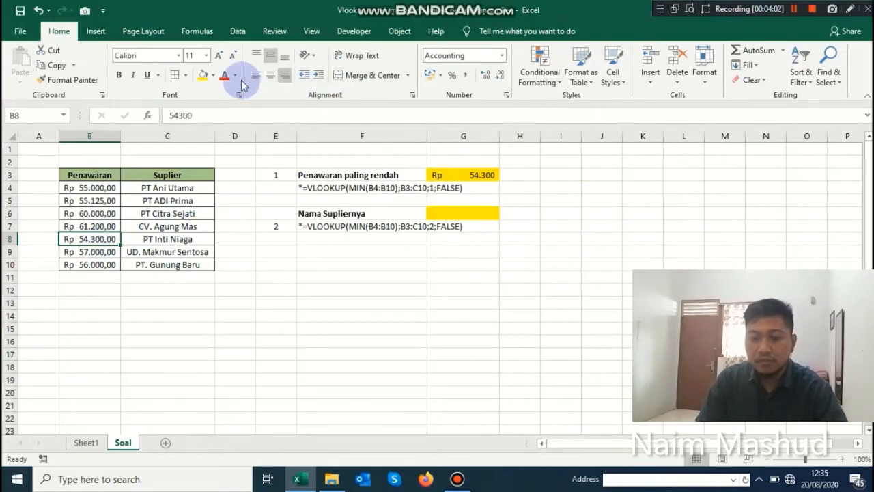
{"action": "left_click", "coordinate": [202, 76]}
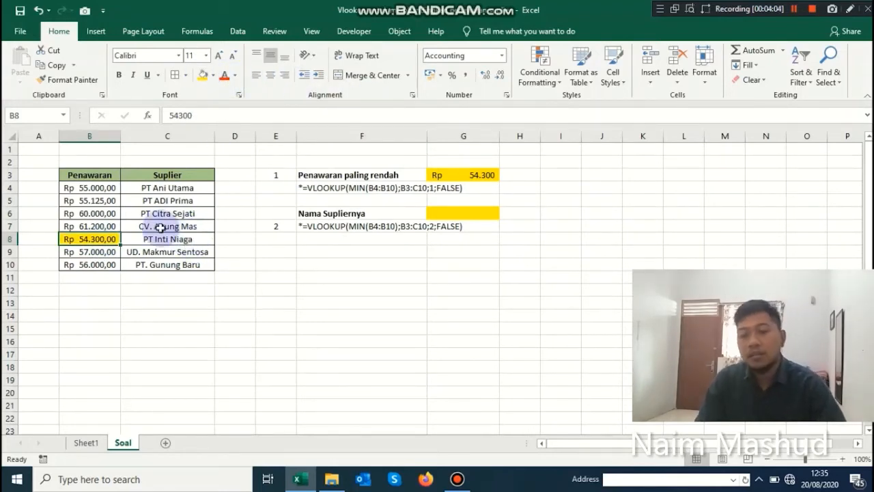
{"action": "left_click", "coordinate": [325, 229]}
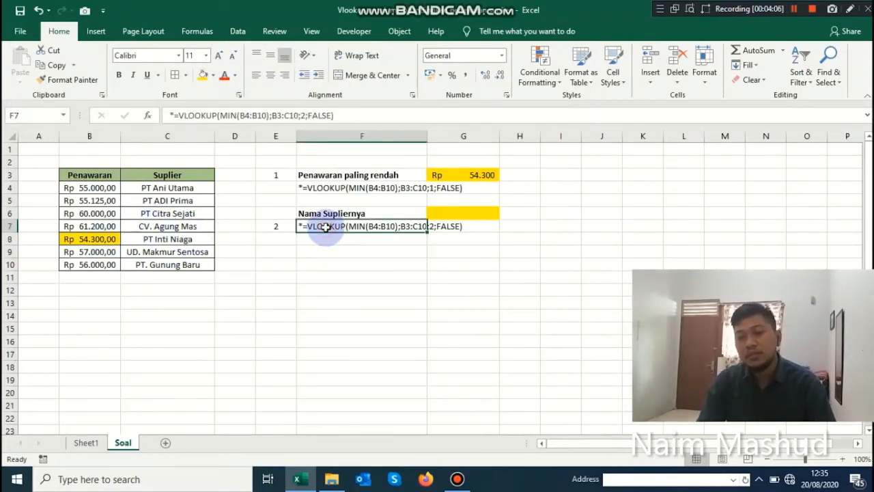
{"action": "left_click", "coordinate": [278, 177]}
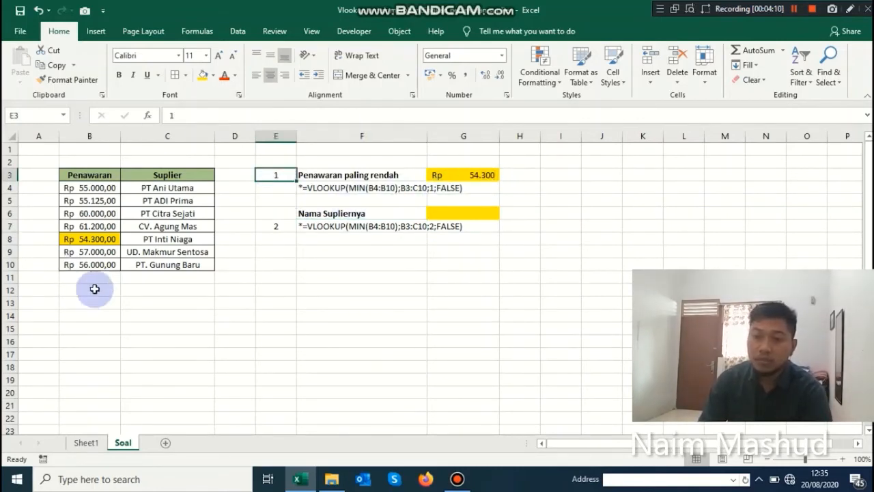
- Start a VLOOKUP formula in G6 with MIN(B4:B10) as its lookup value
{"action": "left_click", "coordinate": [440, 215]}
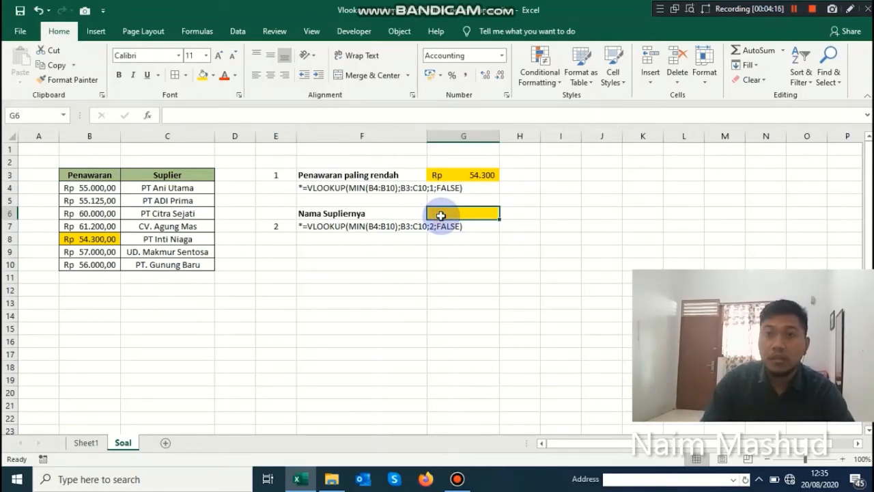
{"action": "type", "text": "=v"}
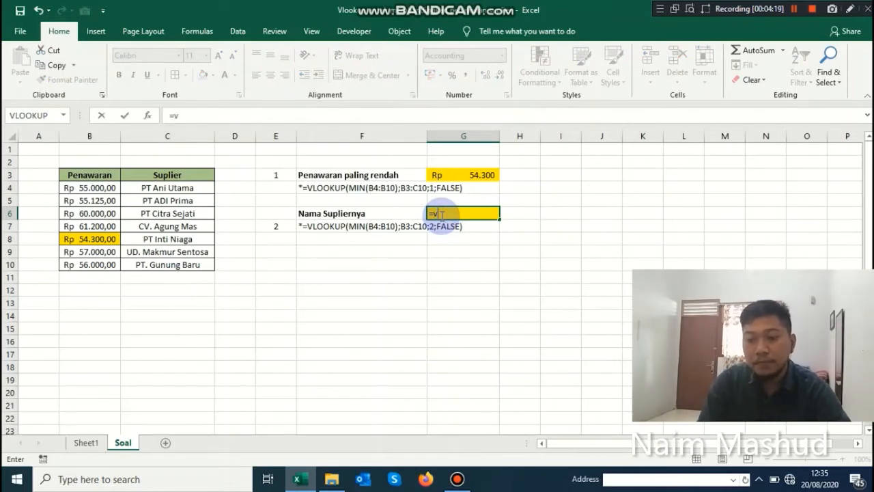
{"action": "type", "text": "lo"}
{"action": "double_click", "coordinate": [460, 228]}
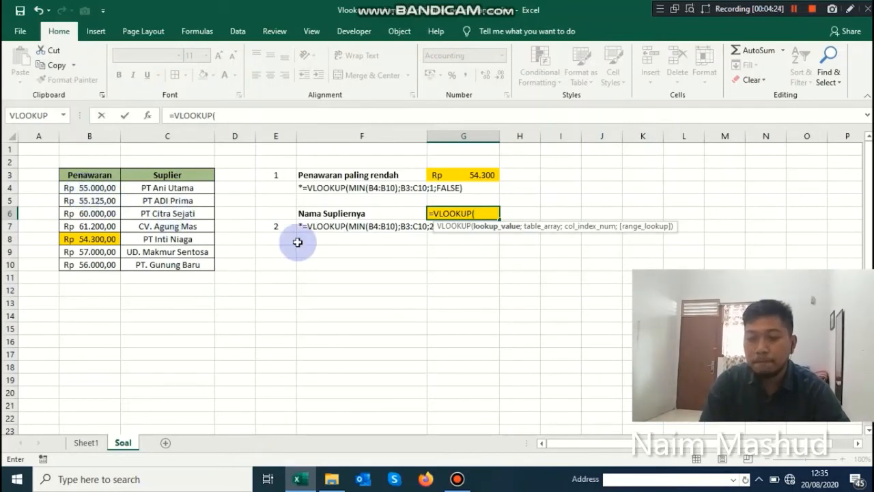
{"action": "type", "text": "min"}
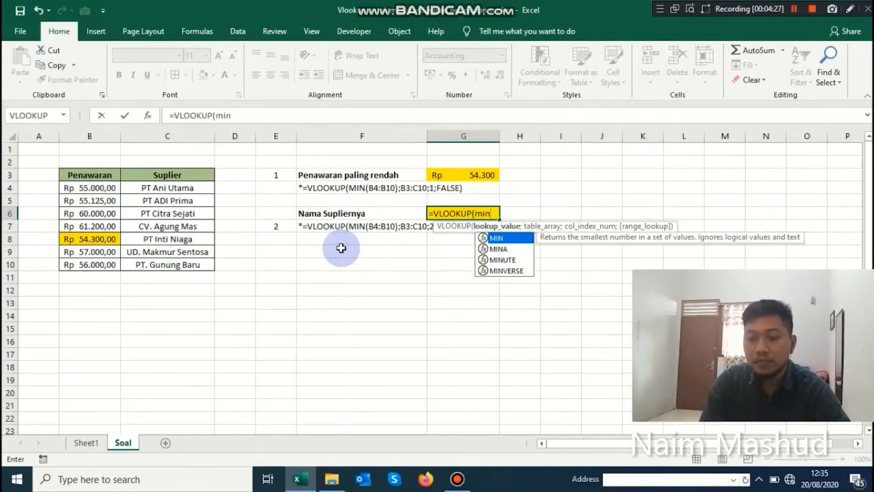
{"action": "double_click", "coordinate": [502, 238]}
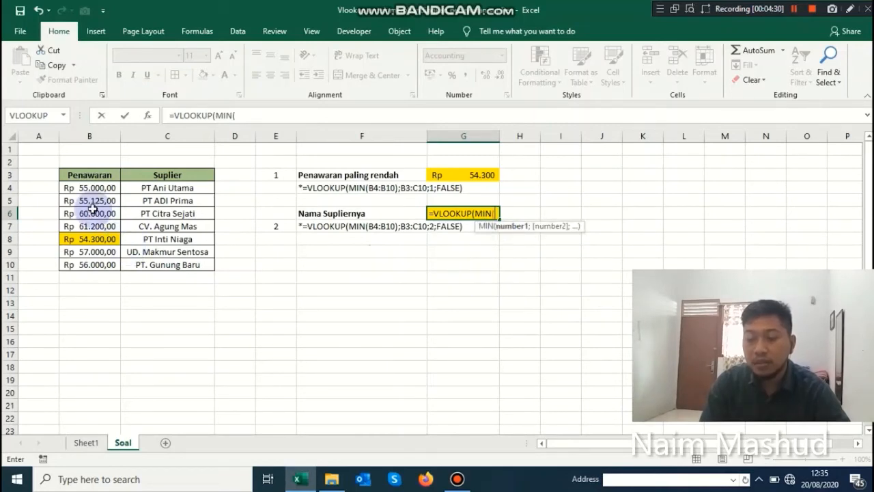
{"action": "left_click_drag", "start_coordinate": [89, 188], "coordinate": [84, 263]}
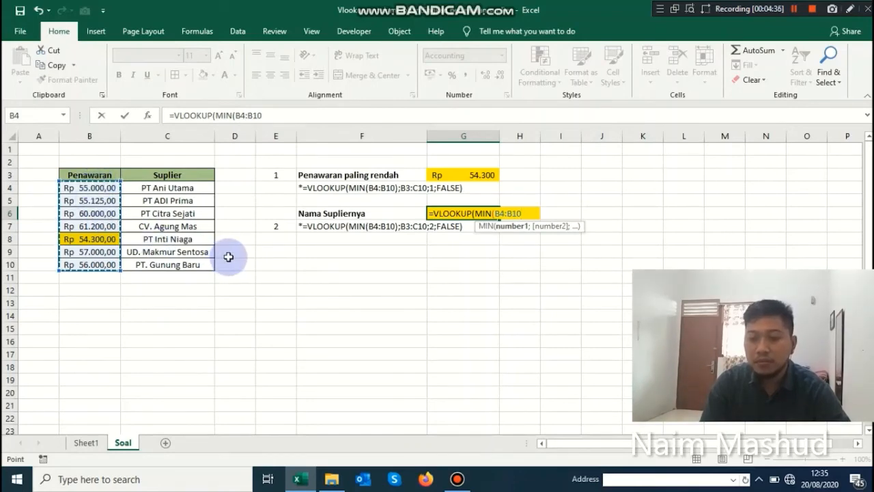
{"action": "type", "text": ");"}
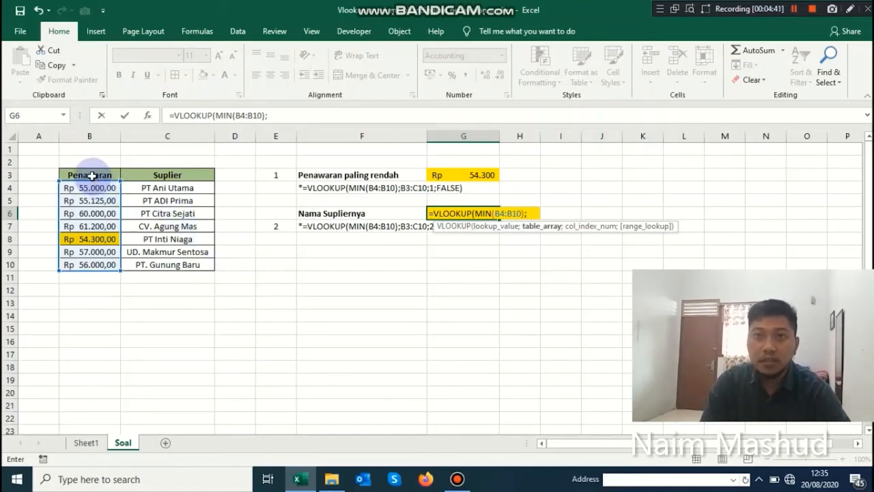
- Complete the G6 VLOOKUP with table range B3:C10, column index 2 and FALSE for an exact match
{"action": "left_click_drag", "start_coordinate": [92, 174], "coordinate": [166, 267]}
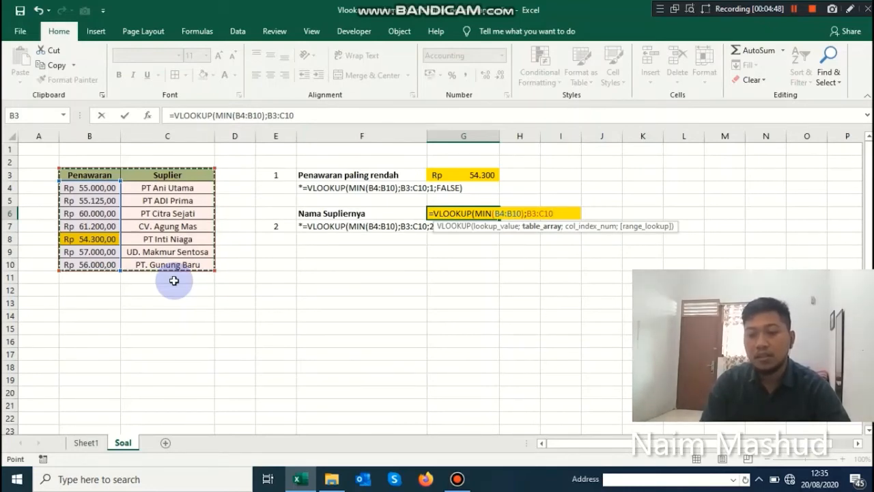
{"action": "type", "text": ";2"}
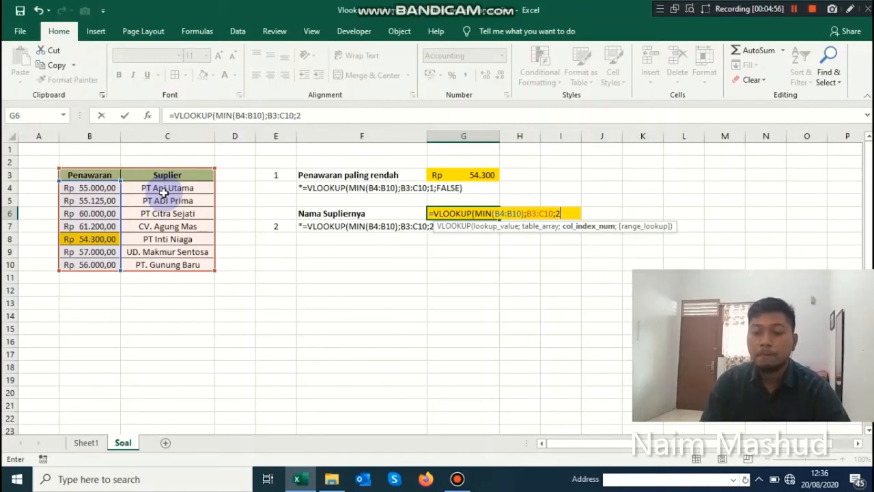
{"action": "type", "text": ";"}
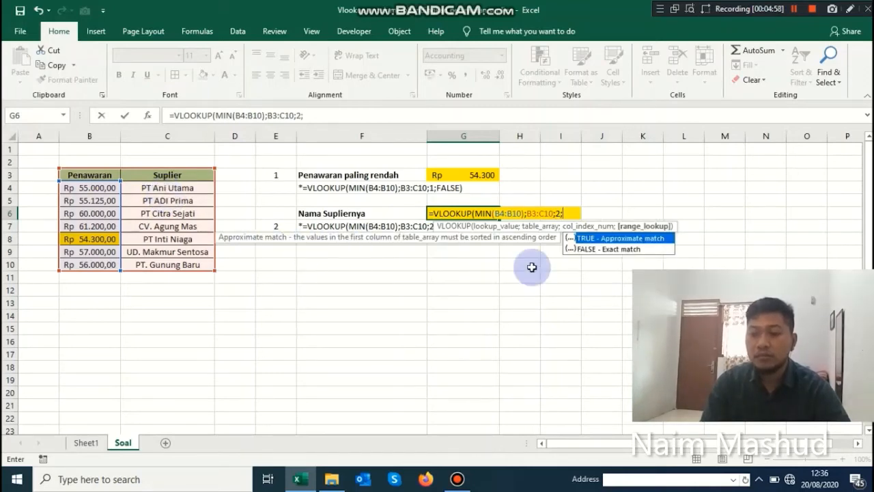
{"action": "double_click", "coordinate": [593, 249]}
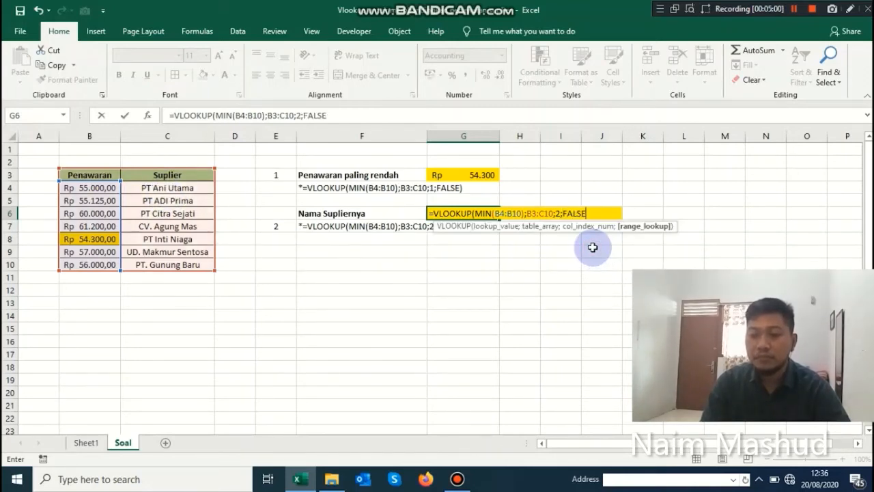
{"action": "type", "text": ")"}
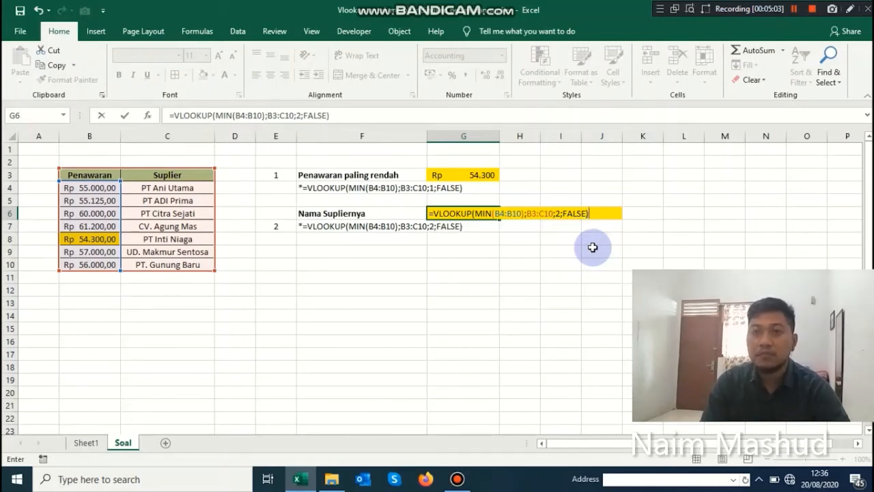
{"action": "key", "text": "Return"}
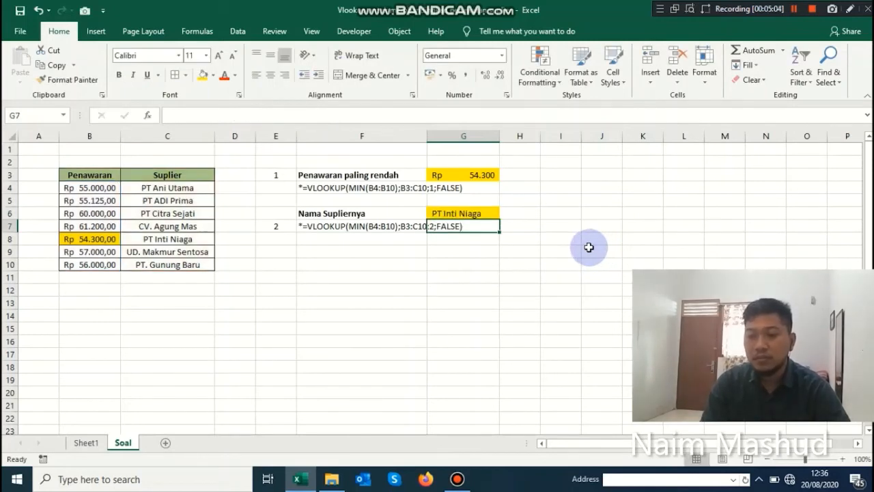
- Highlight the matching supplier in cell C8 with the gold fill used for the G6 result
{"action": "left_click", "coordinate": [460, 213]}
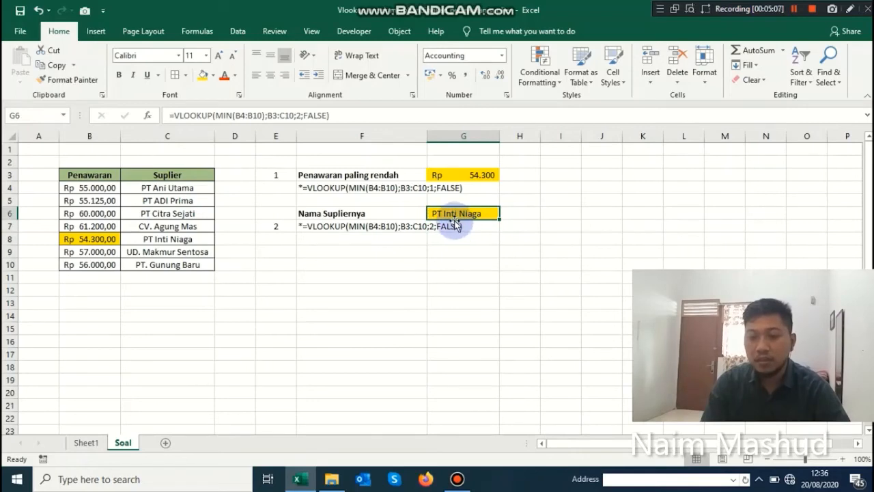
{"action": "left_click", "coordinate": [175, 239]}
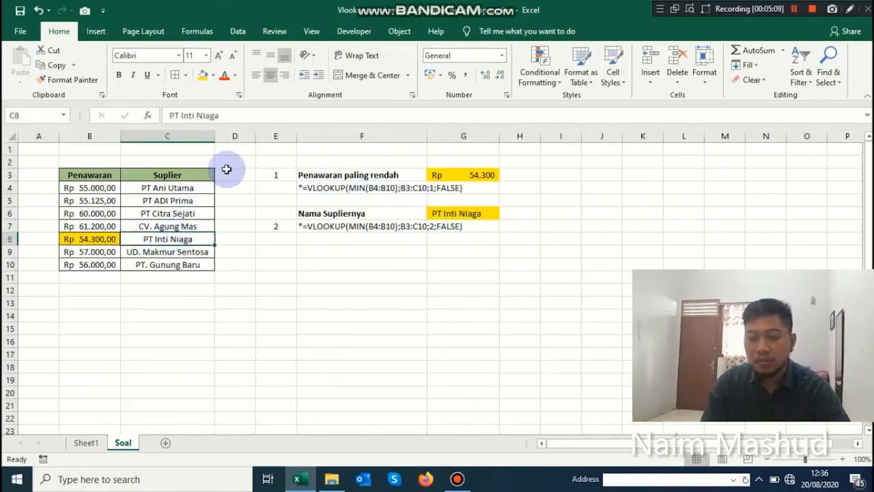
{"action": "left_click", "coordinate": [202, 75]}
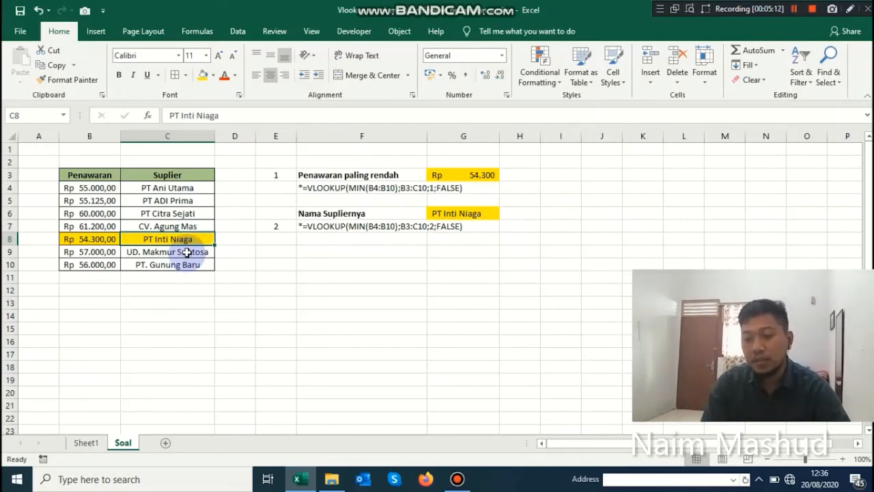
- Remove the fill colour from the highlighted offer and supplier in B8:C8
{"action": "left_click_drag", "start_coordinate": [96, 238], "coordinate": [181, 237]}
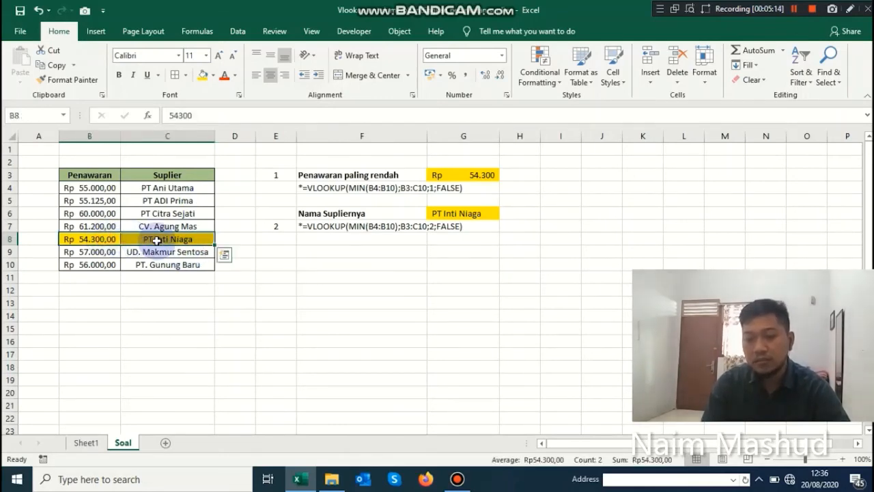
{"action": "left_click", "coordinate": [212, 76]}
{"action": "left_click", "coordinate": [209, 187]}
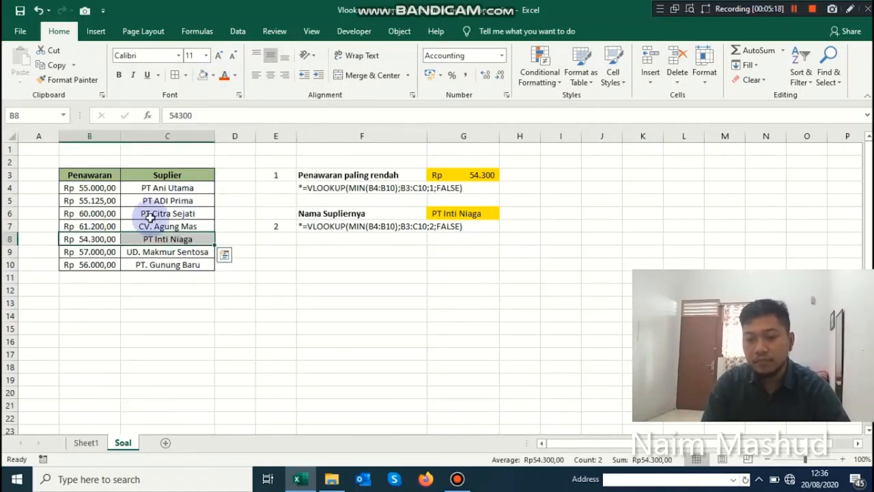
- Change the PT Citra Sejati offer in B6 to 53000 and check the formula results in G3 and G6
{"action": "left_click", "coordinate": [96, 216]}
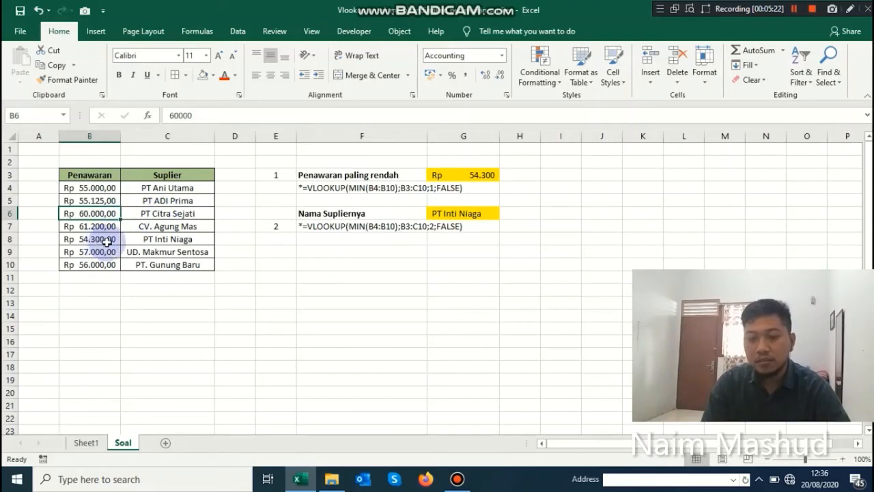
{"action": "type", "text": "53000"}
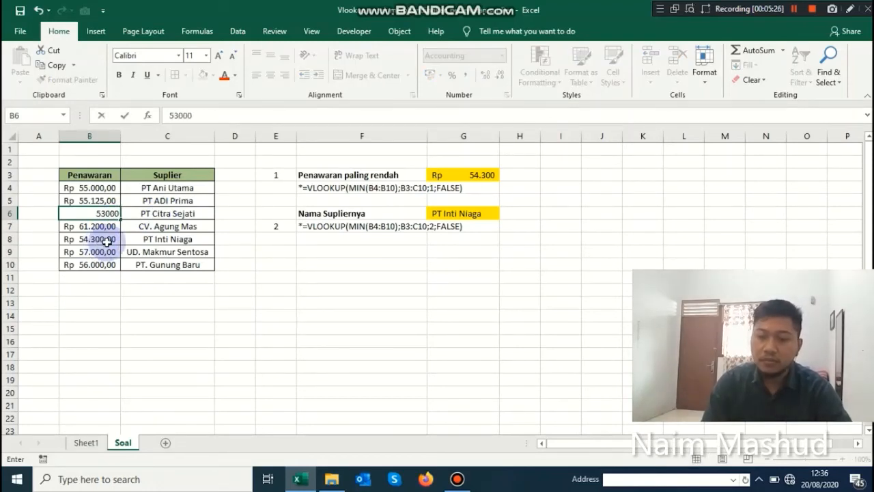
{"action": "type", "text": "3.000"}
{"action": "key", "text": "Return"}
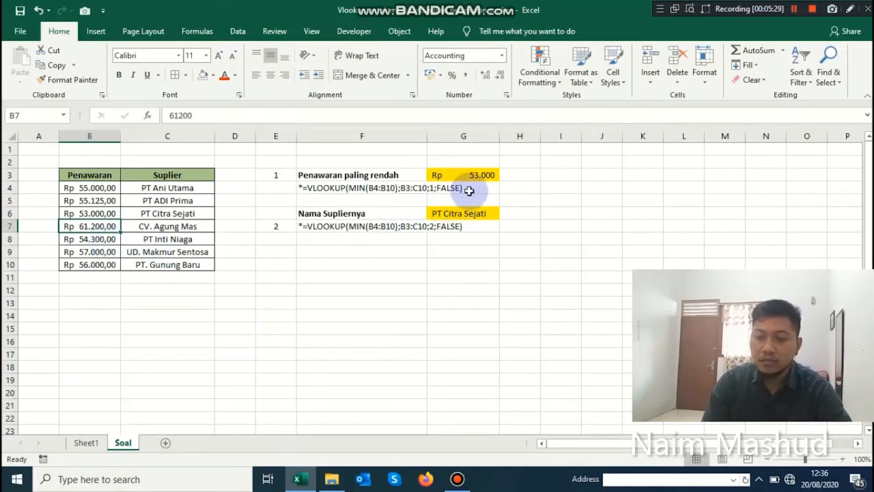
{"action": "left_click", "coordinate": [473, 175]}
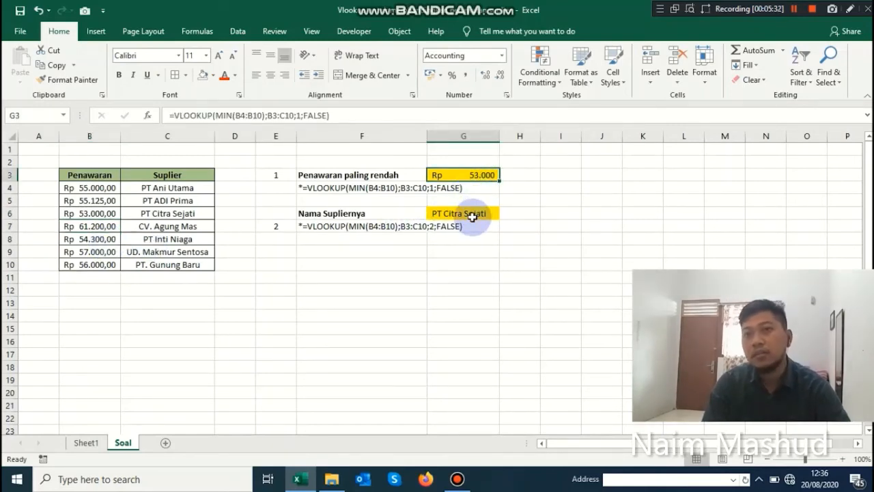
{"action": "left_click", "coordinate": [472, 217]}
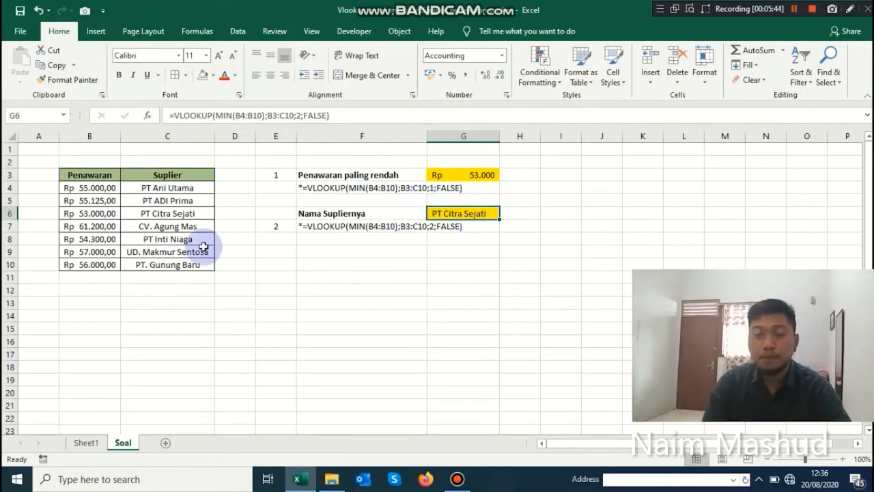
- Highlight the new lowest offer in B6 and its supplier in C6 with the gold fill
{"action": "left_click", "coordinate": [99, 216]}
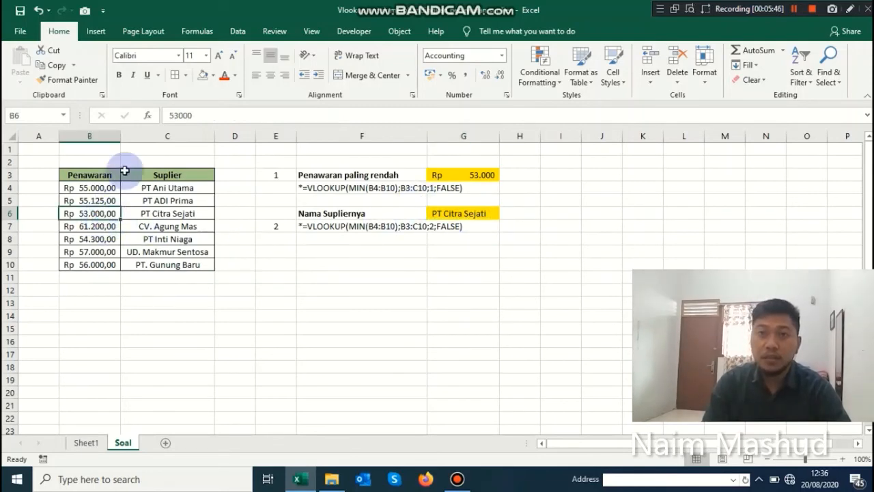
{"action": "left_click", "coordinate": [212, 75]}
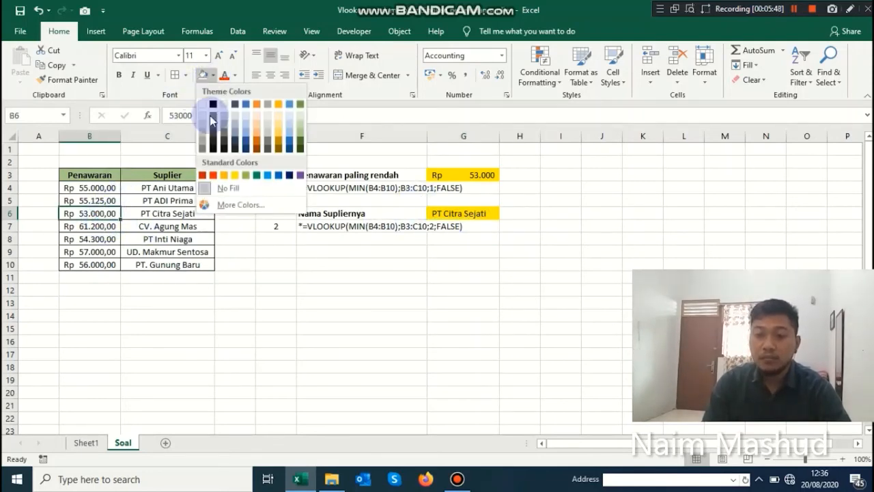
{"action": "left_click", "coordinate": [224, 175]}
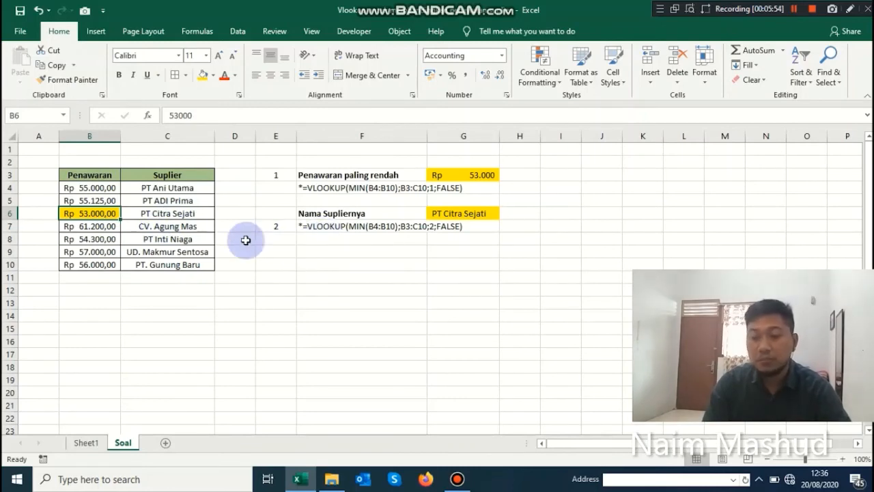
{"action": "left_click", "coordinate": [172, 213]}
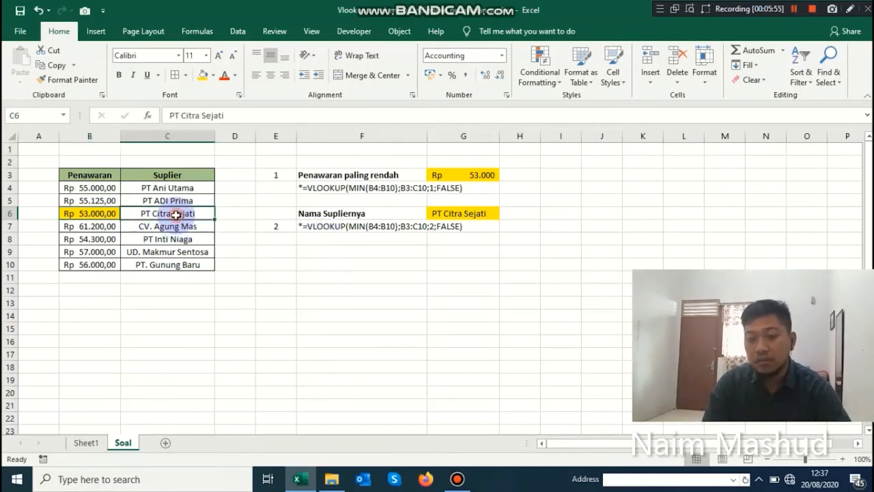
{"action": "left_click", "coordinate": [203, 76]}
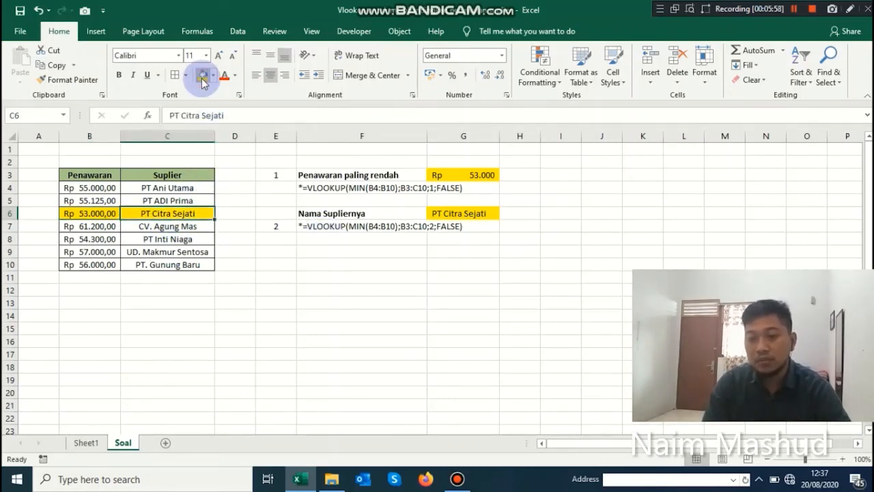